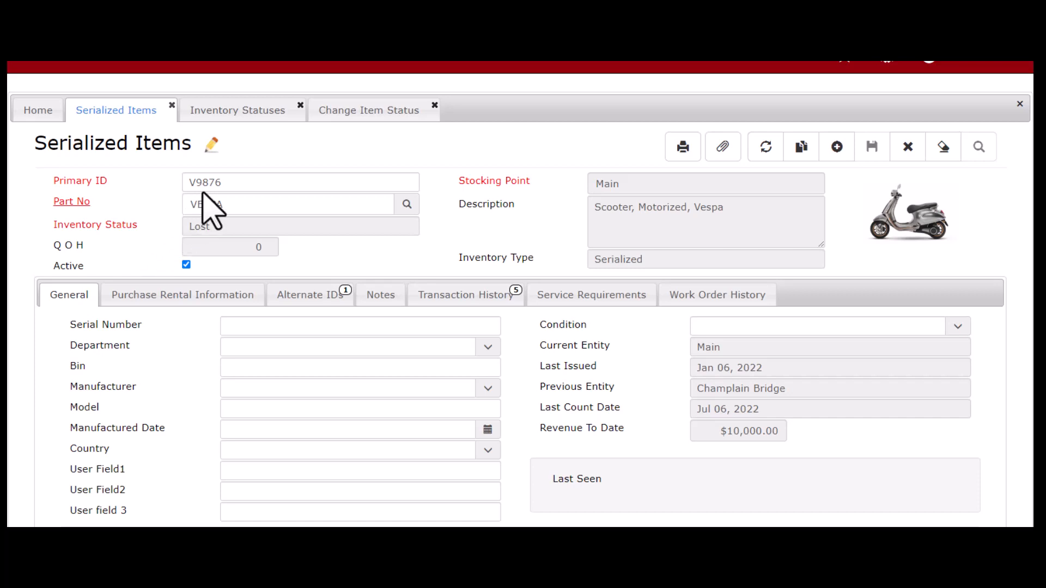
# Review the inventory statuses, and start a new item status change record for item V9876
pyautogui.click(264, 110)
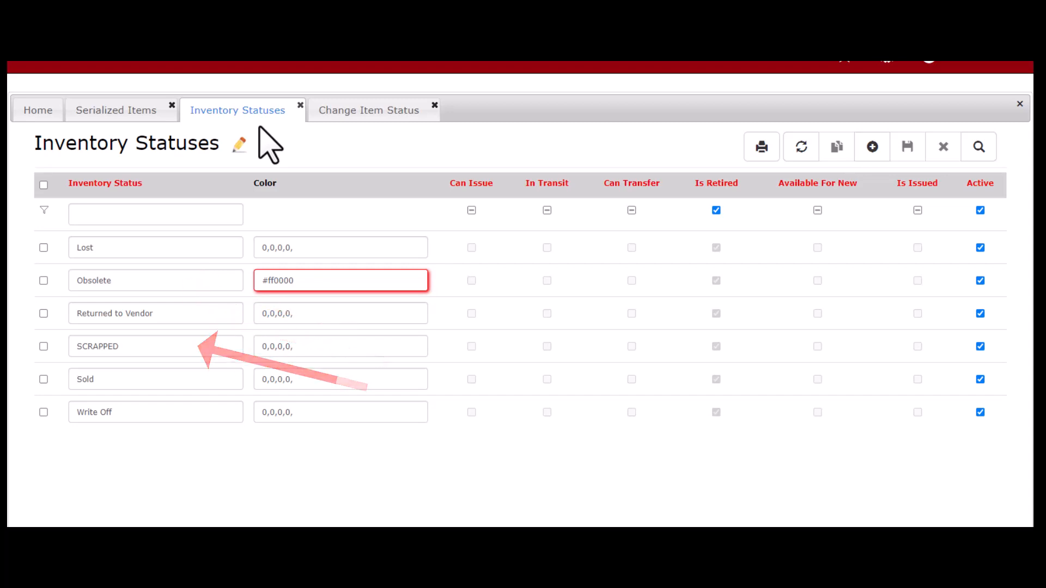
pyautogui.click(353, 111)
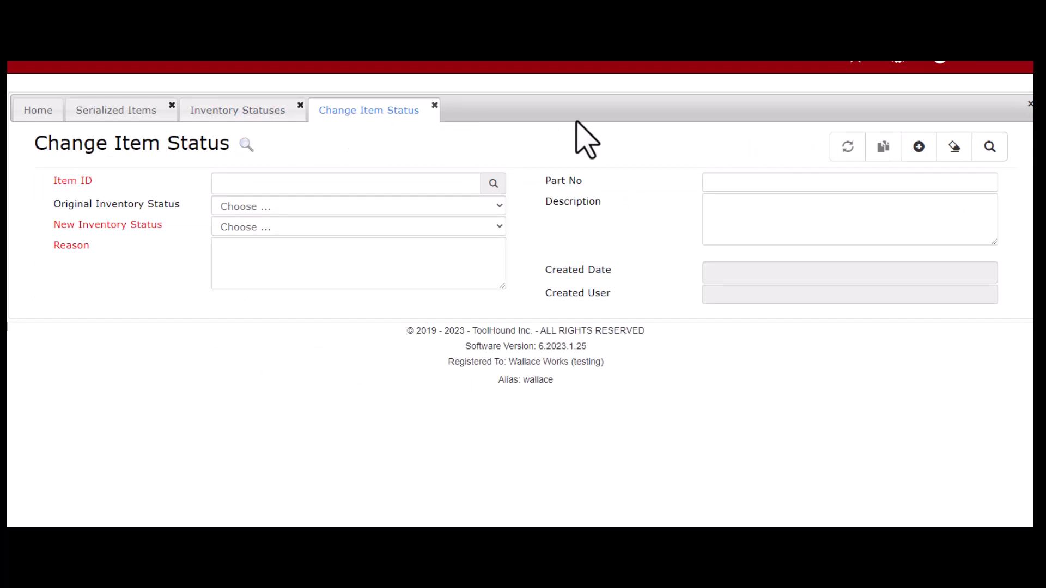
pyautogui.click(913, 156)
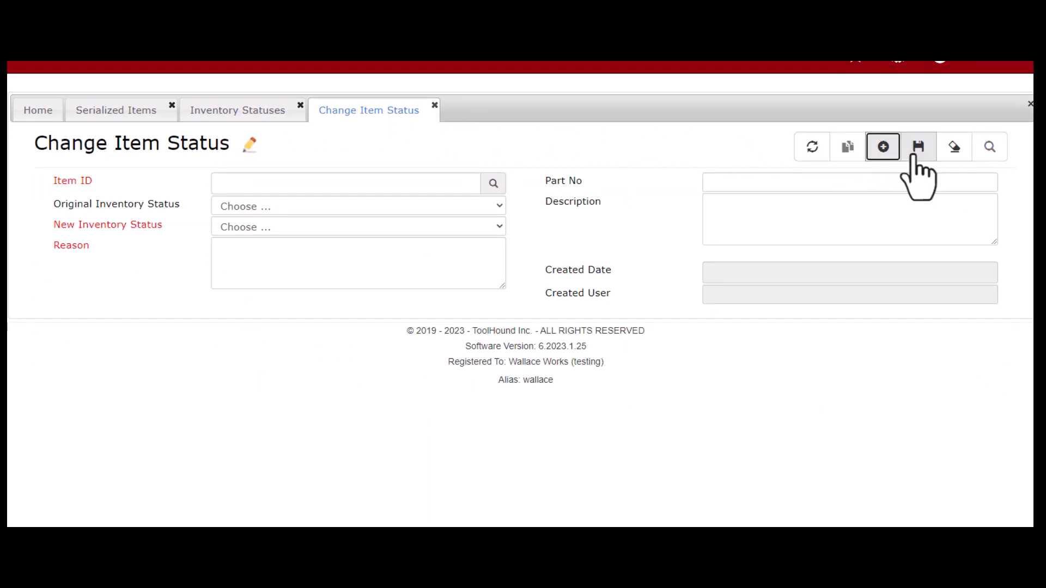
pyautogui.click(397, 187)
pyautogui.write('v9876')
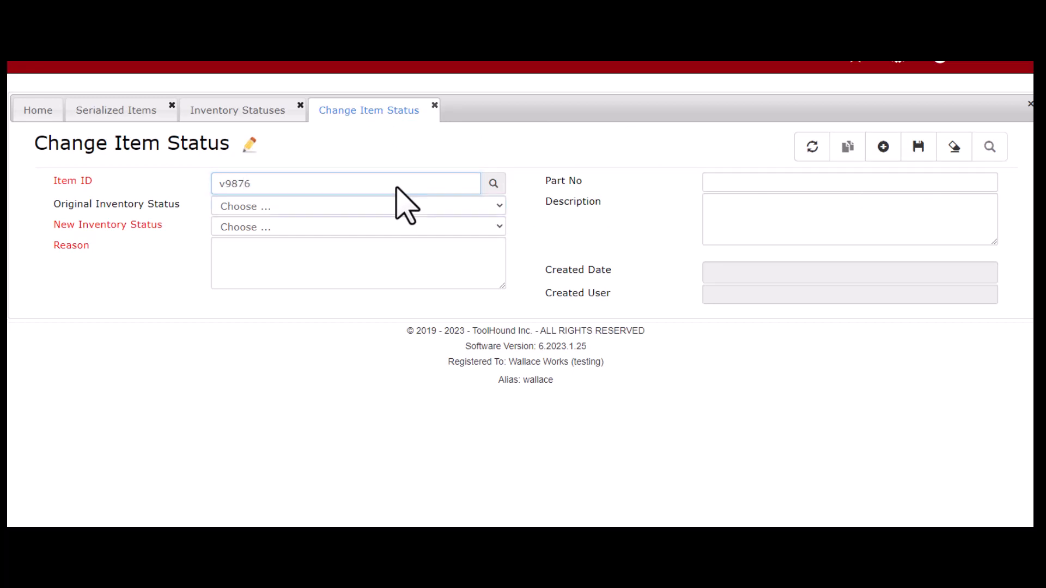
pyautogui.press('Tab')
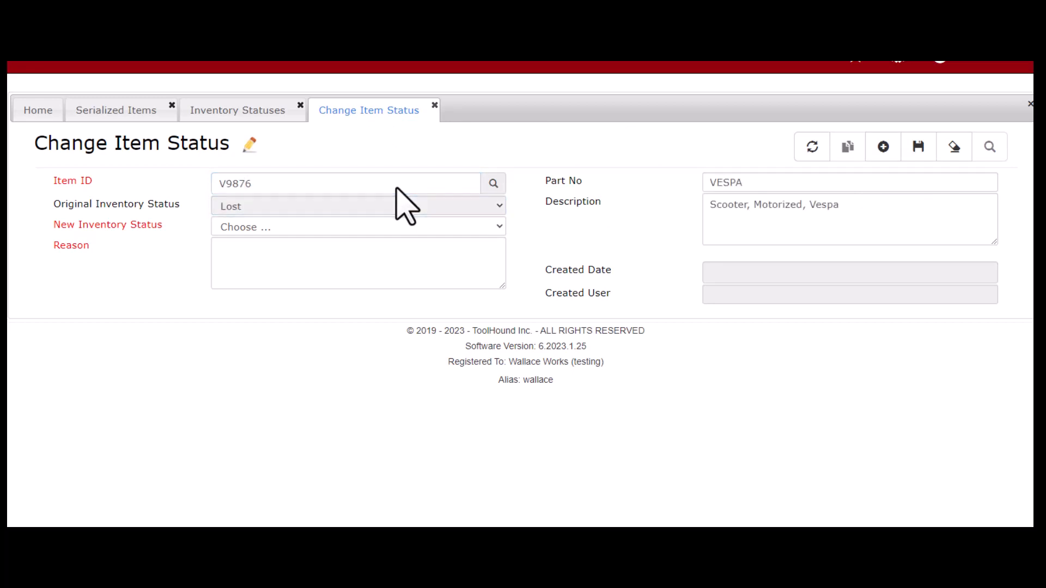
# Set the new inventory status to SCRAPPED with the reason "Wrong status on return" and save the status change
pyautogui.click(498, 226)
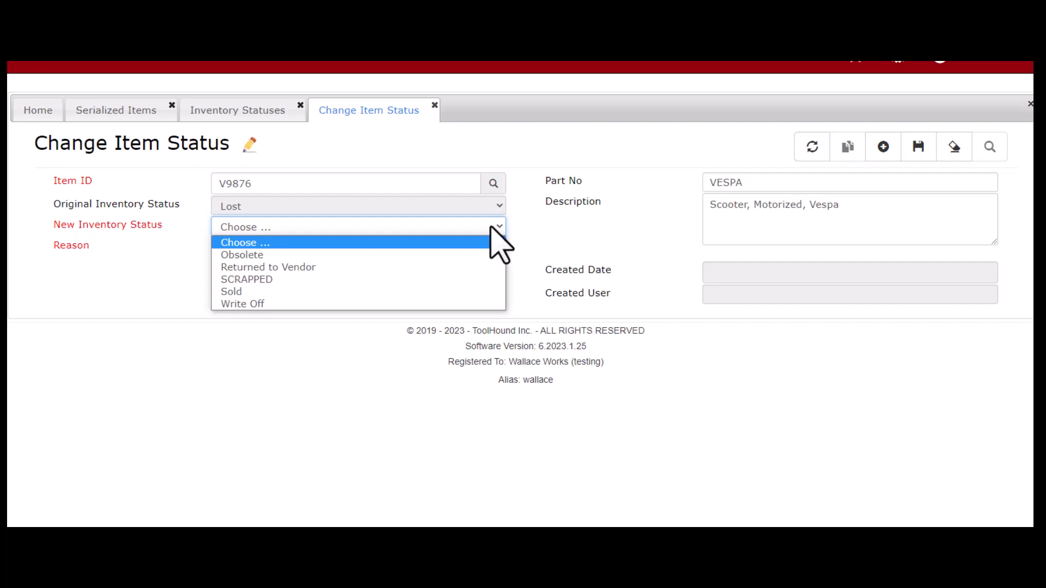
pyautogui.click(282, 280)
pyautogui.click(276, 272)
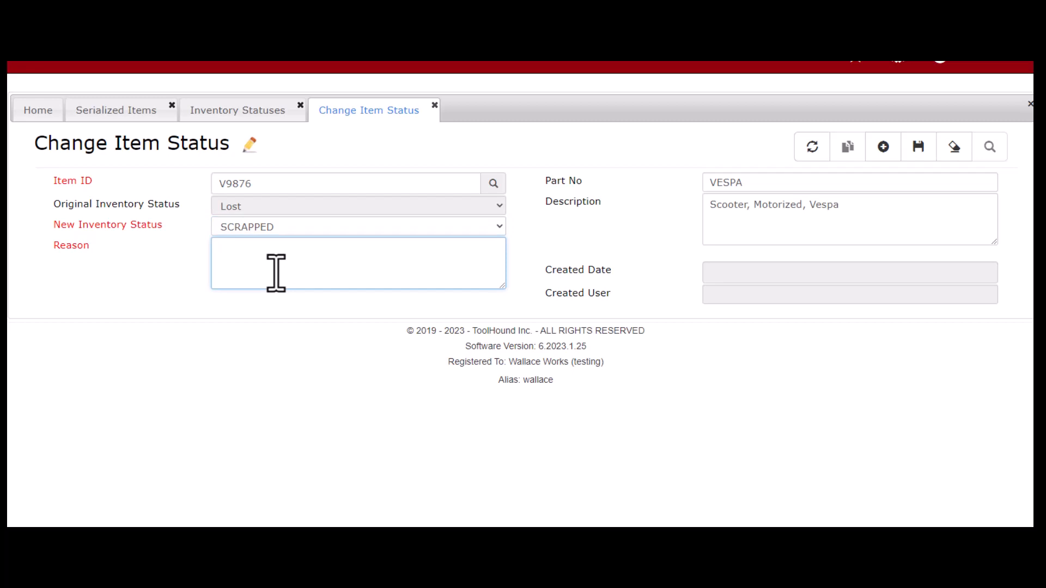
pyautogui.write('Wrong status on return')
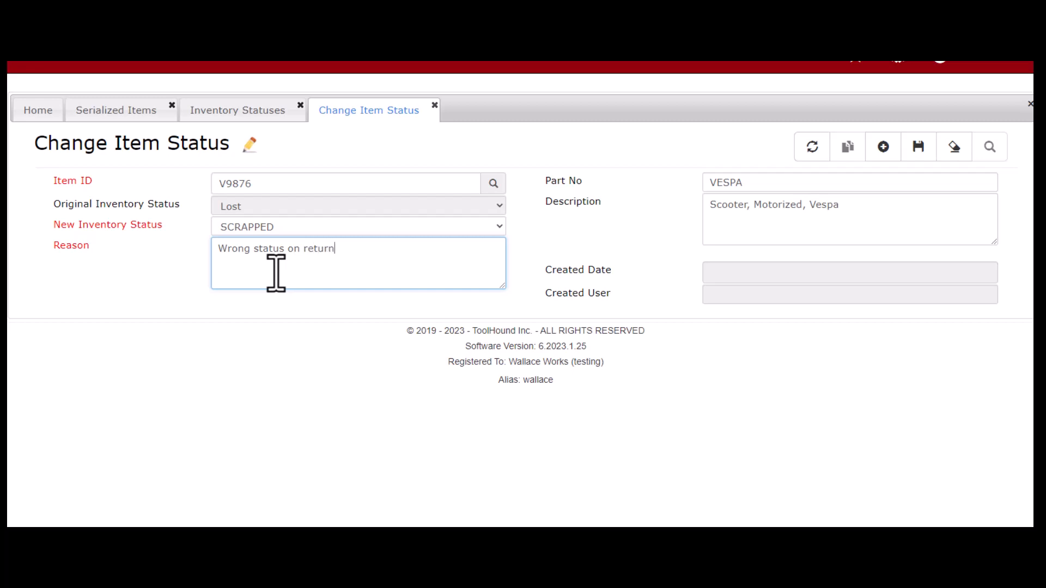
pyautogui.click(919, 147)
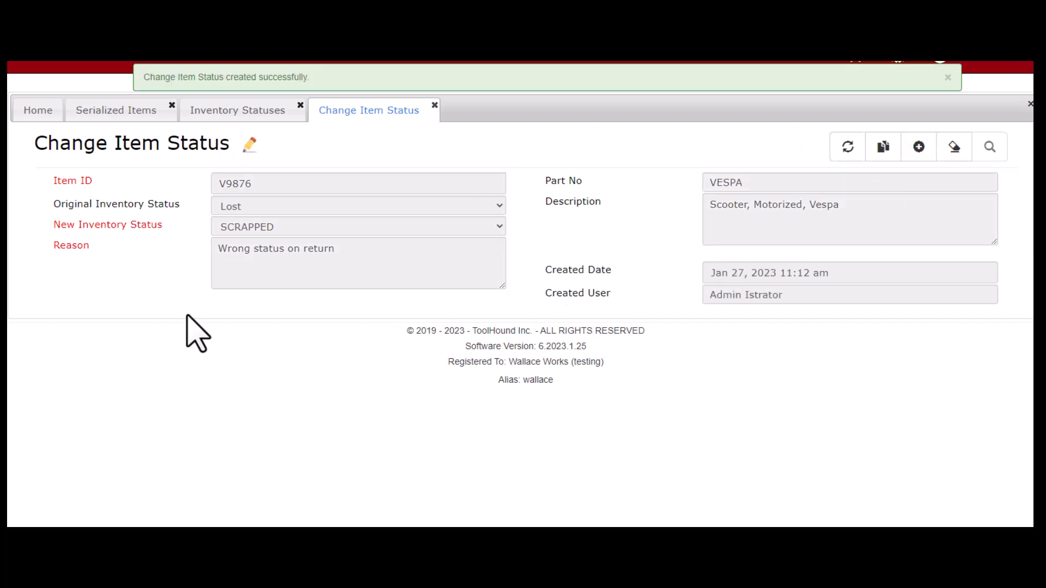
# Refresh the serialized item record of the Vespa scooter V9876 and check its transaction history
pyautogui.click(104, 110)
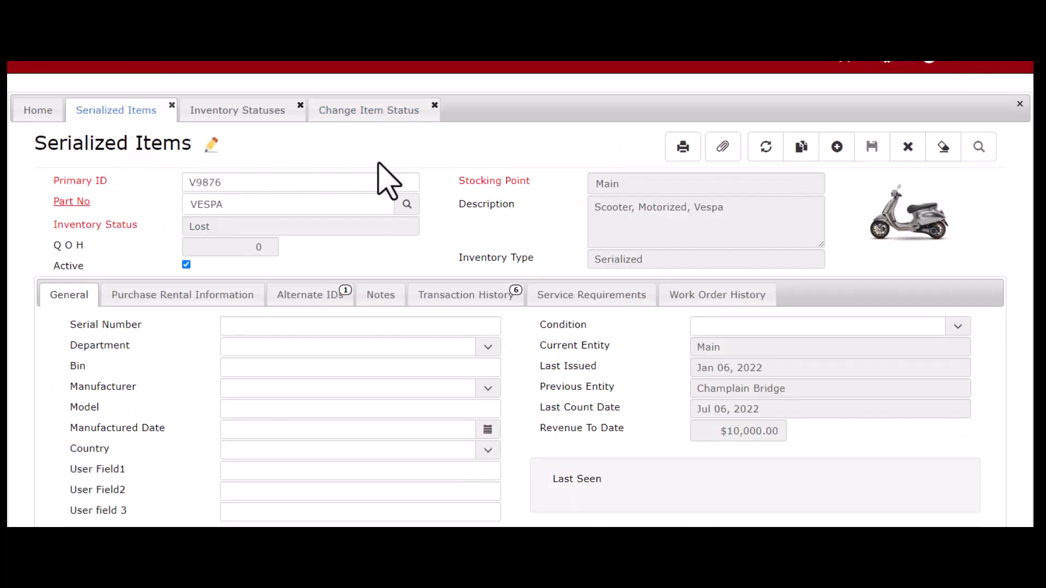
pyautogui.click(755, 154)
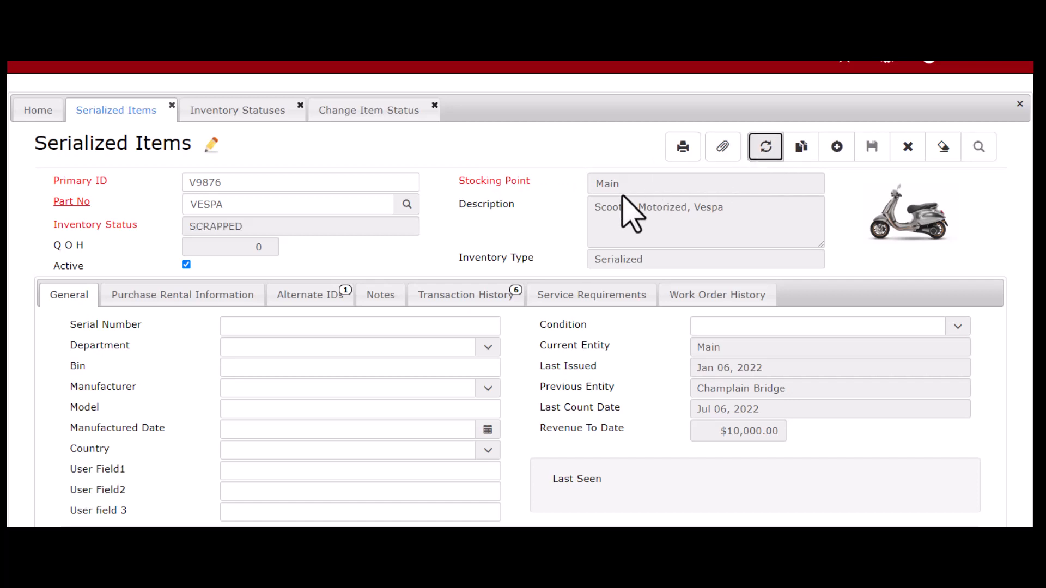
pyautogui.click(454, 323)
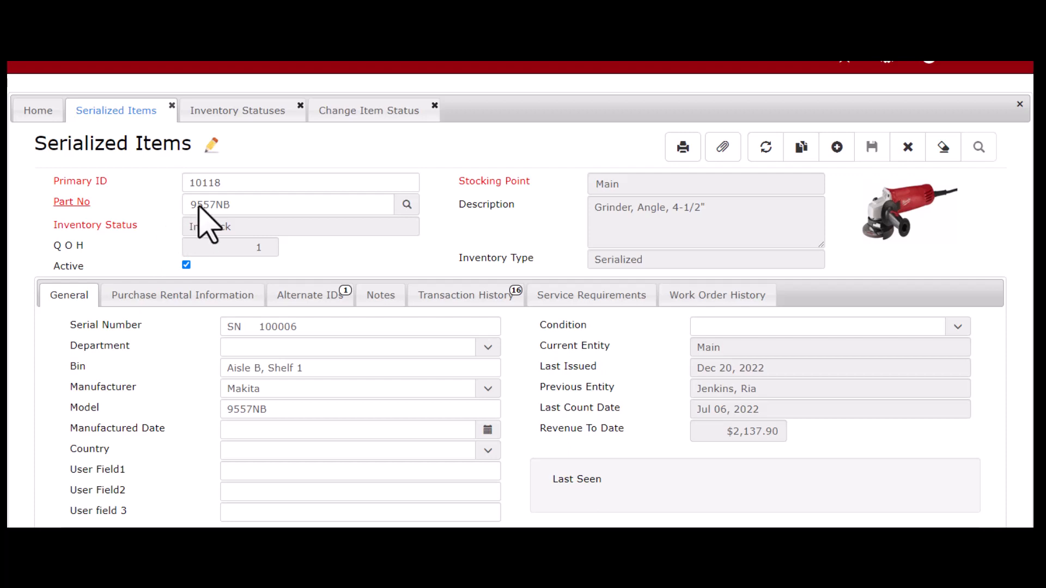
# Review the issuable inventory statuses, and start a new item status change record for item 10118
pyautogui.click(245, 115)
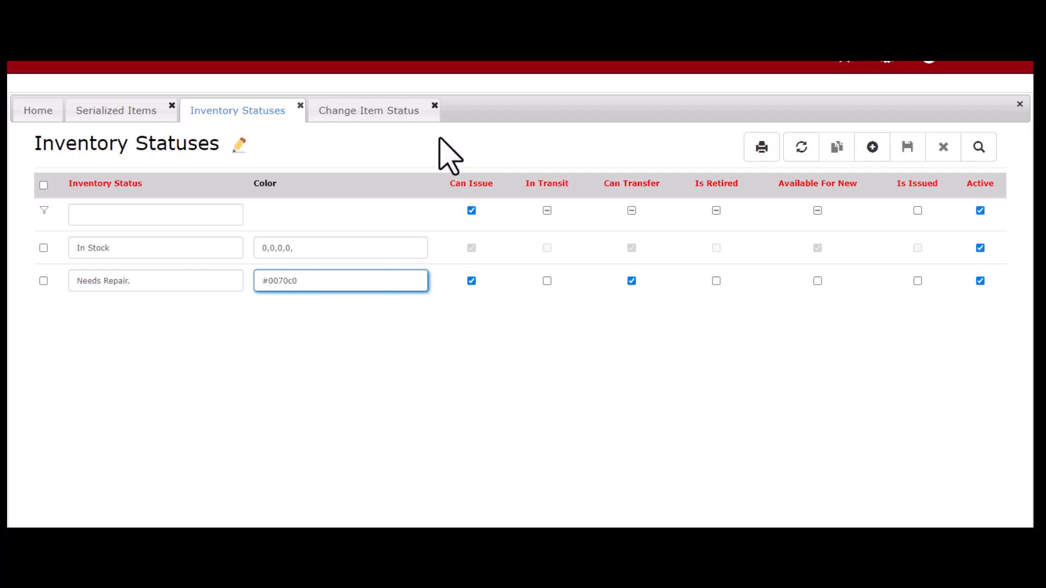
pyautogui.click(370, 119)
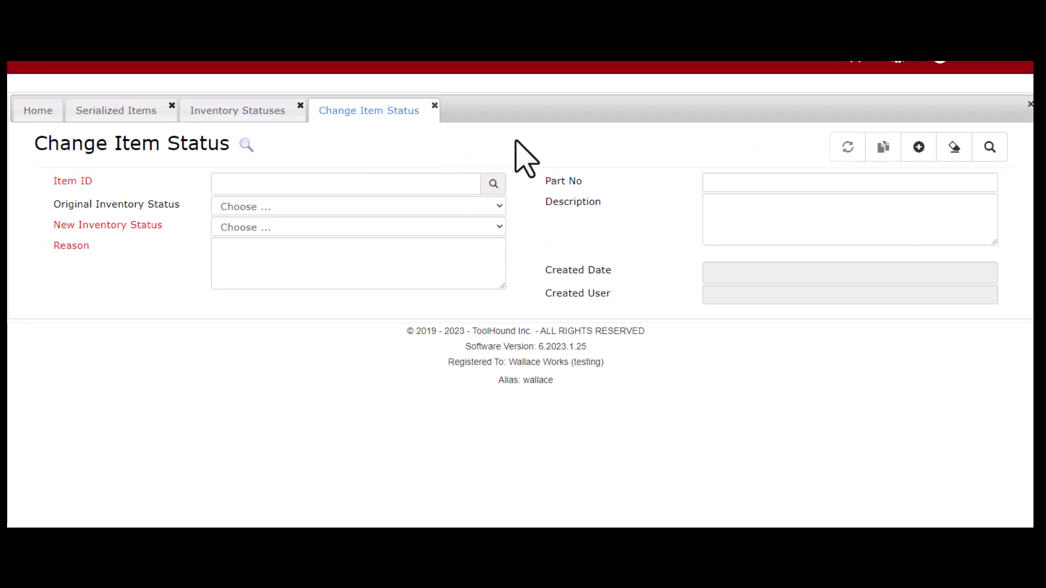
pyautogui.click(919, 147)
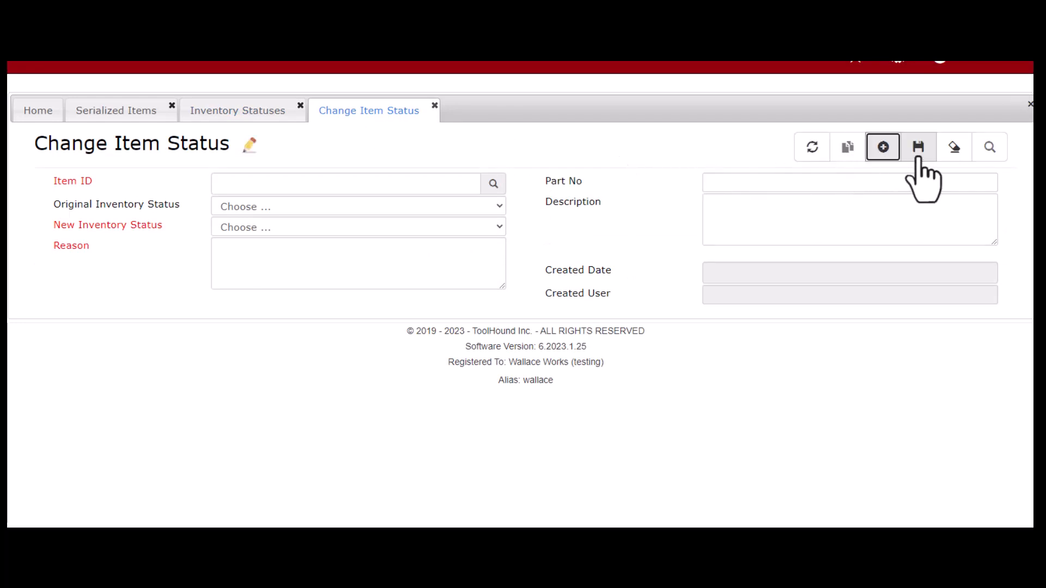
pyautogui.click(328, 186)
pyautogui.write('10118')
pyautogui.press('Tab')
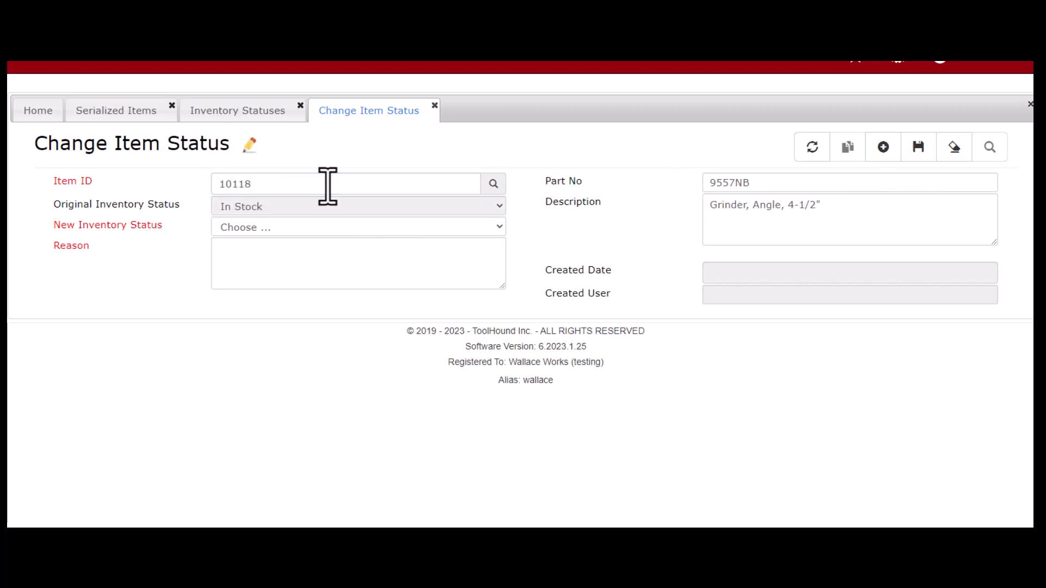
# Set the grinder's new inventory status to "Needs Repair." with the reason "Still usable" and save the status change
pyautogui.click(499, 226)
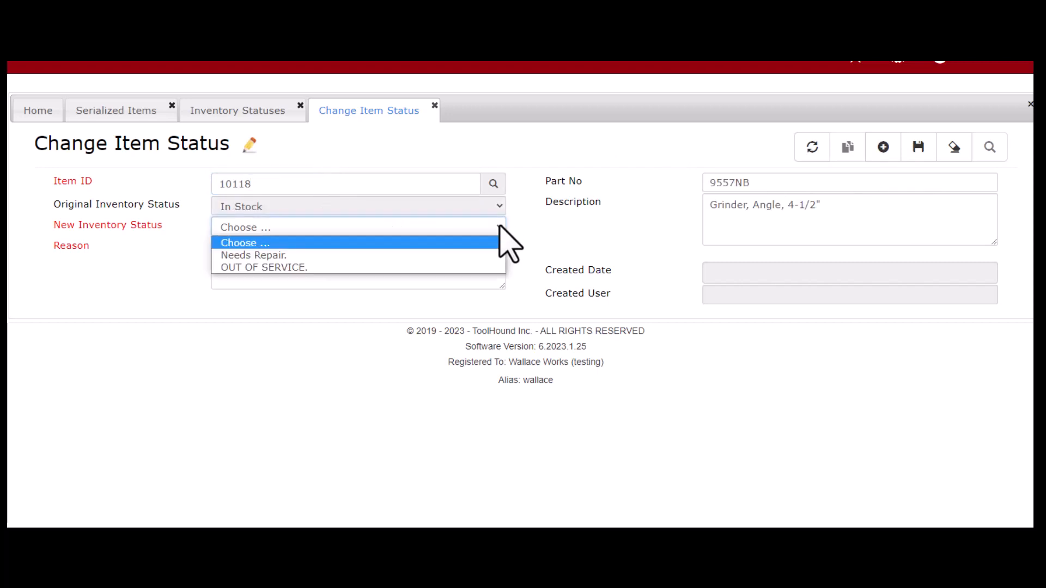
pyautogui.click(395, 256)
pyautogui.click(390, 259)
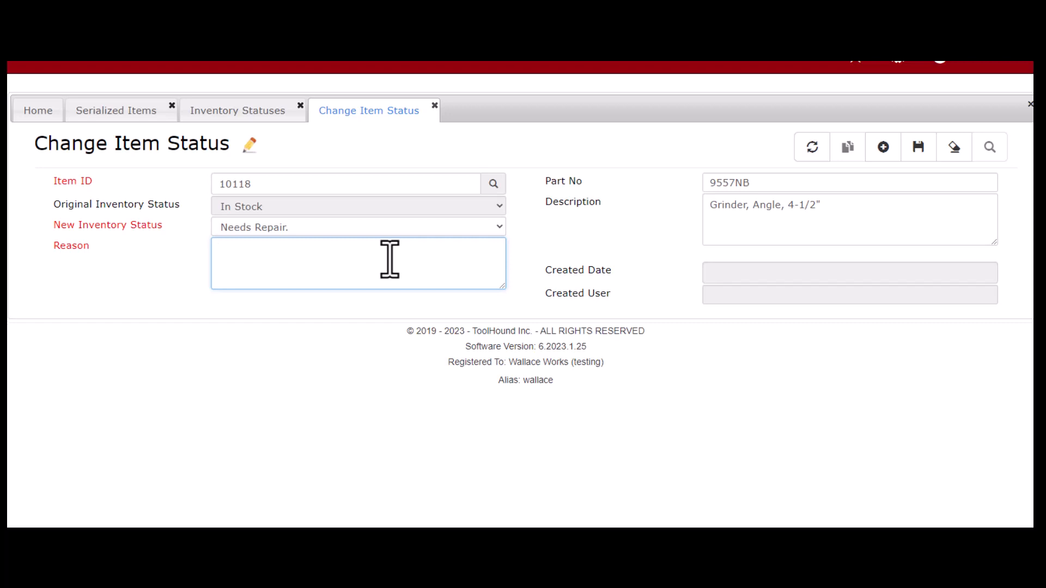
pyautogui.write('Still usable')
pyautogui.click(918, 153)
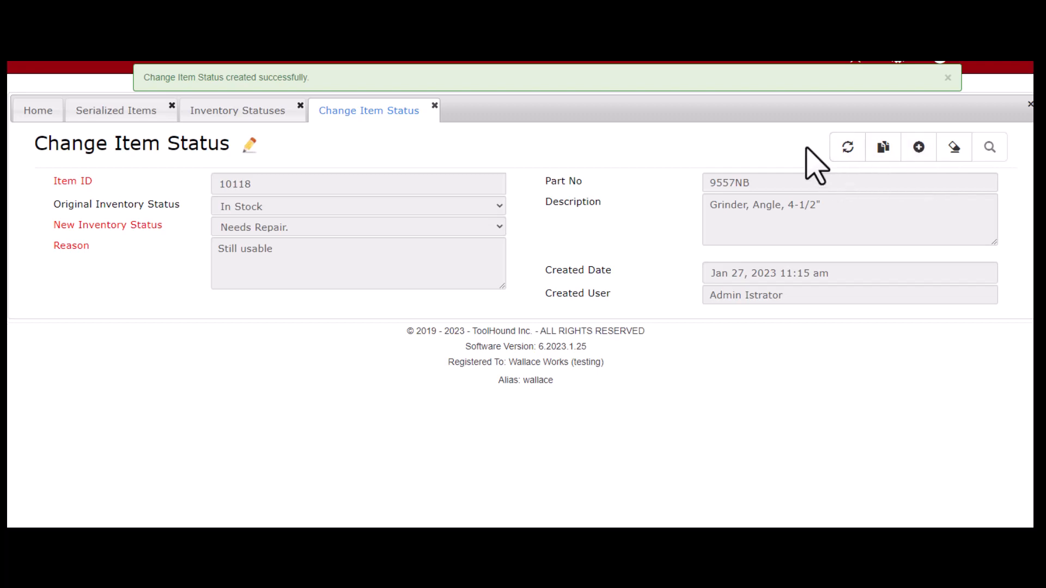
# Refresh the serialized item record of the angle grinder 10118 and check its transaction history
pyautogui.click(151, 119)
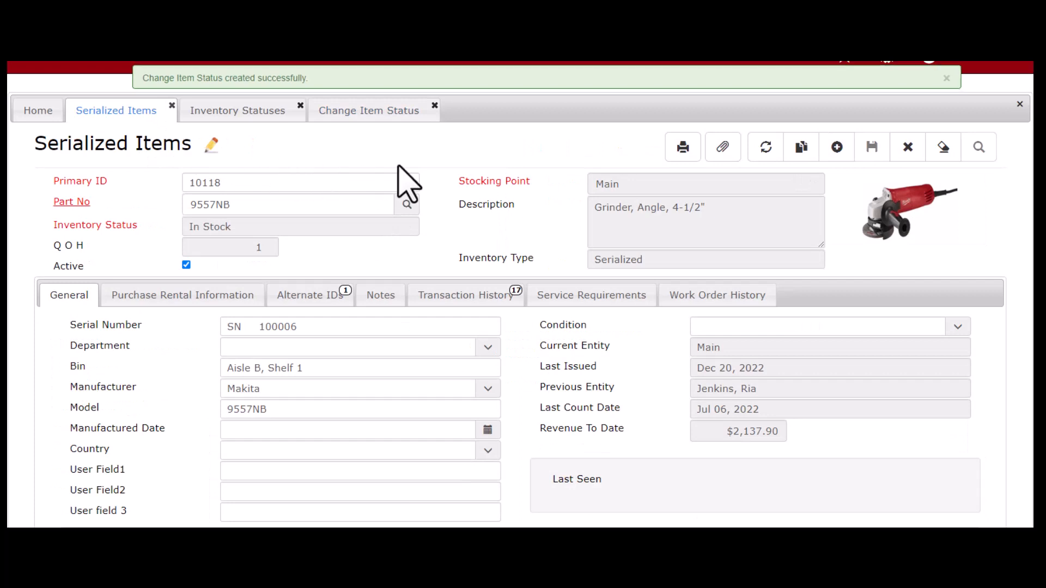
pyautogui.click(767, 159)
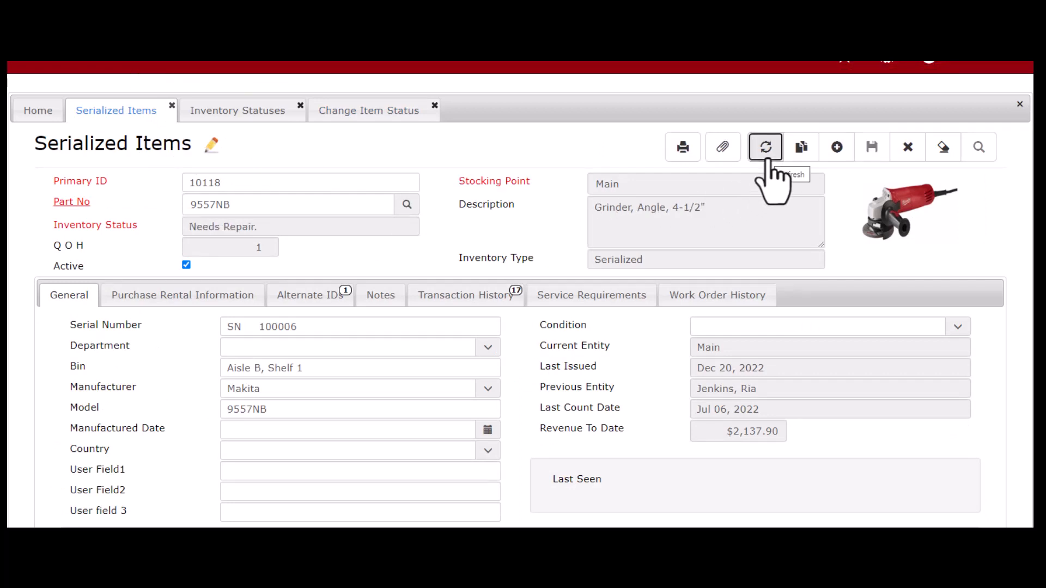
pyautogui.click(465, 296)
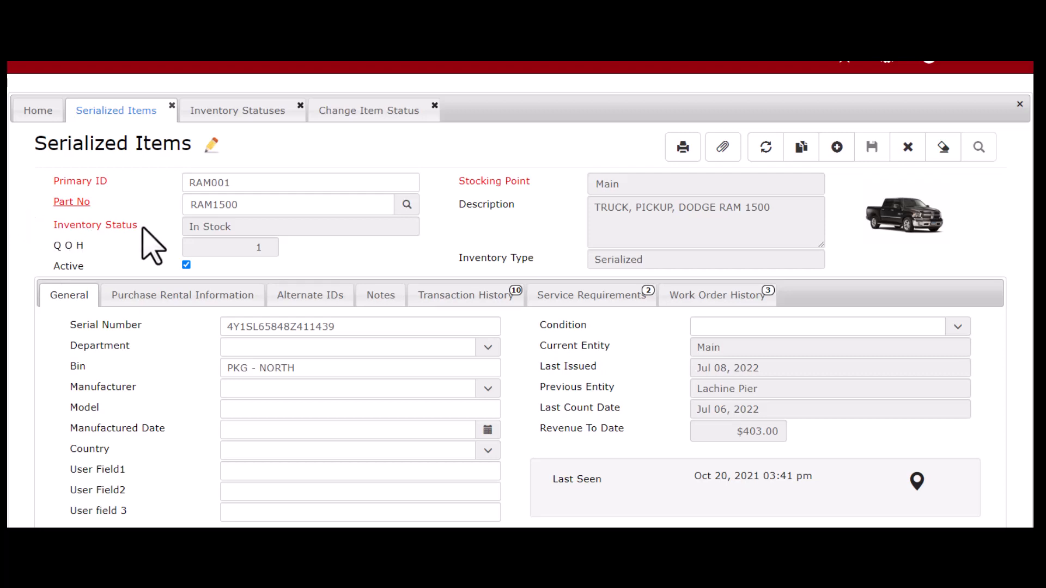
# Review the non-retired inventory statuses, and start a new item status change record for item RAM001
pyautogui.click(263, 110)
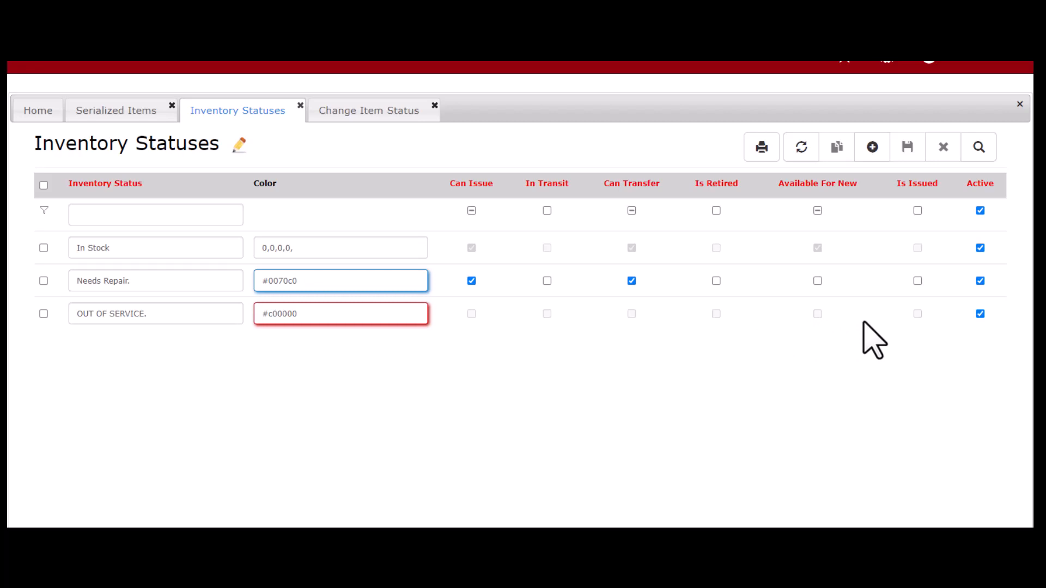
pyautogui.click(358, 110)
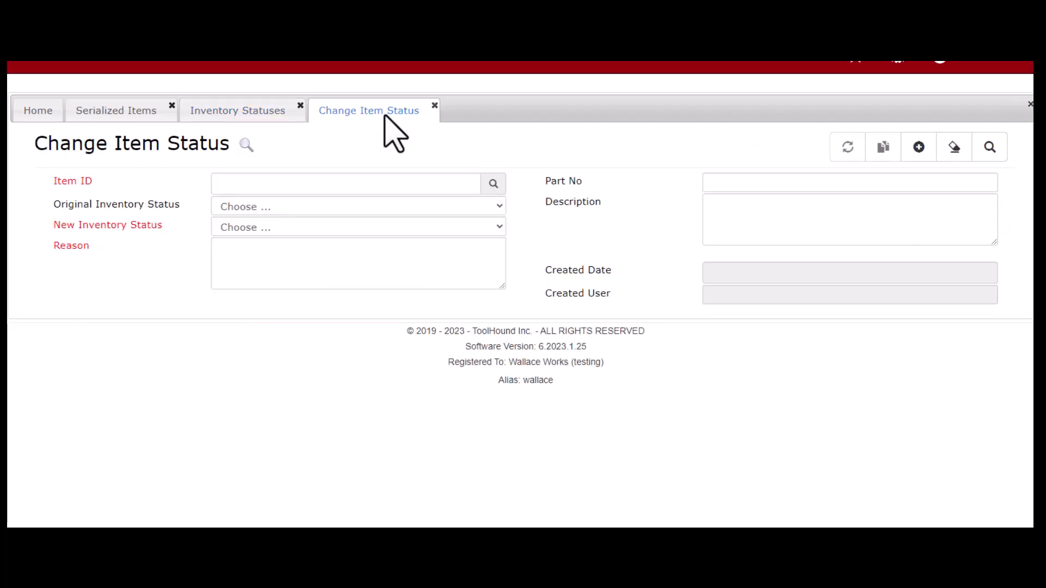
pyautogui.click(919, 148)
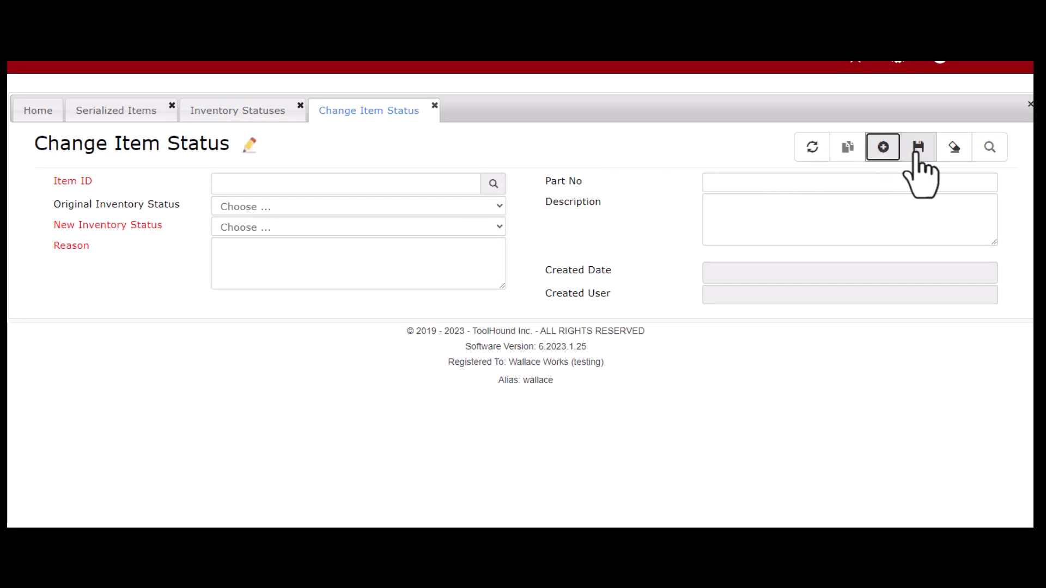
pyautogui.click(466, 185)
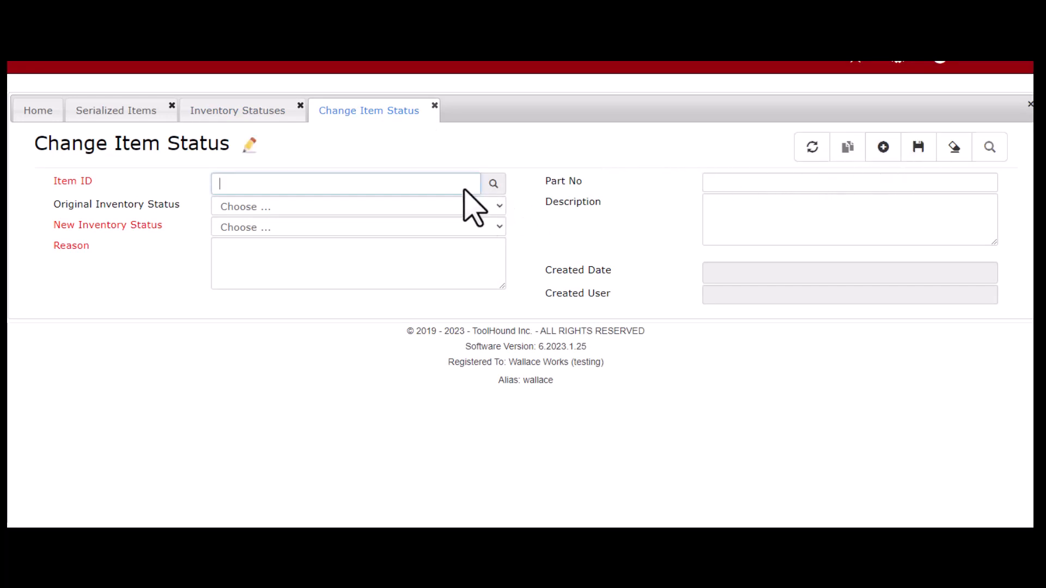
pyautogui.write('ram001')
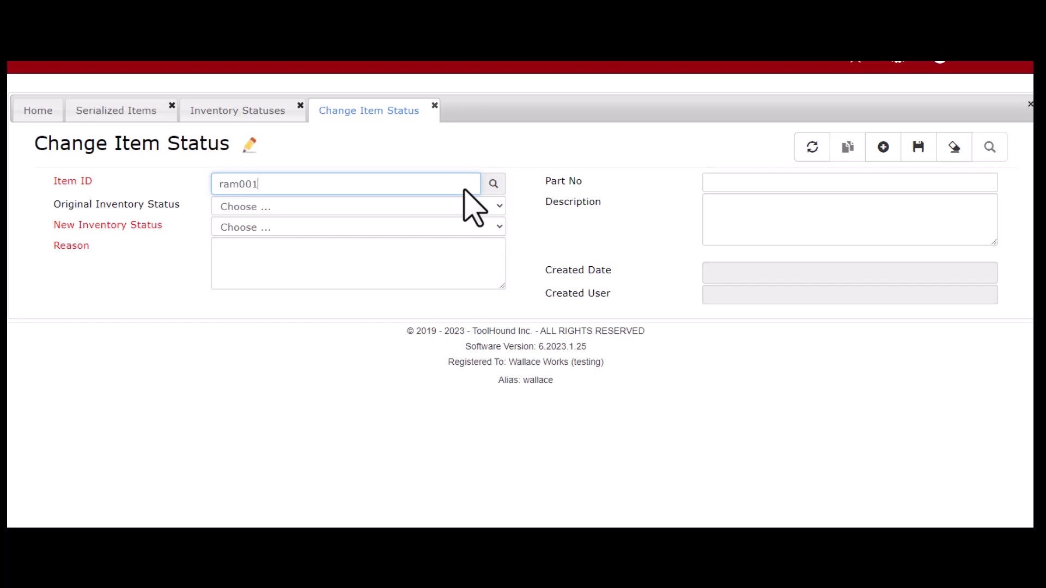
pyautogui.press('Tab')
# Set new status "OUT OF SERVICE." with reason "Recall # 22V767000 -- The high pressure fuel pump (HPFP) may fail, causing an engine stall." and save
pyautogui.click(494, 228)
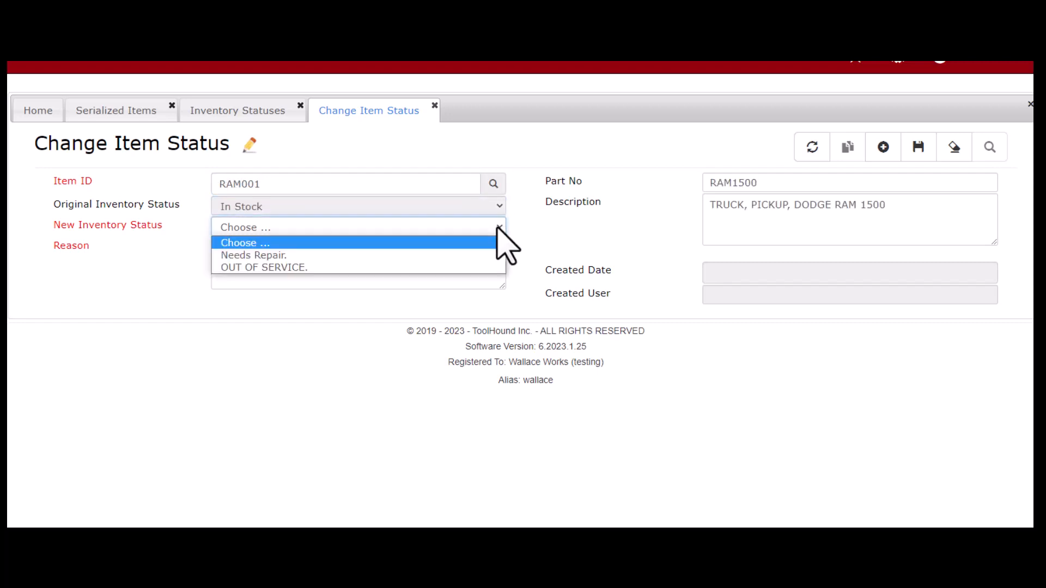
pyautogui.click(428, 267)
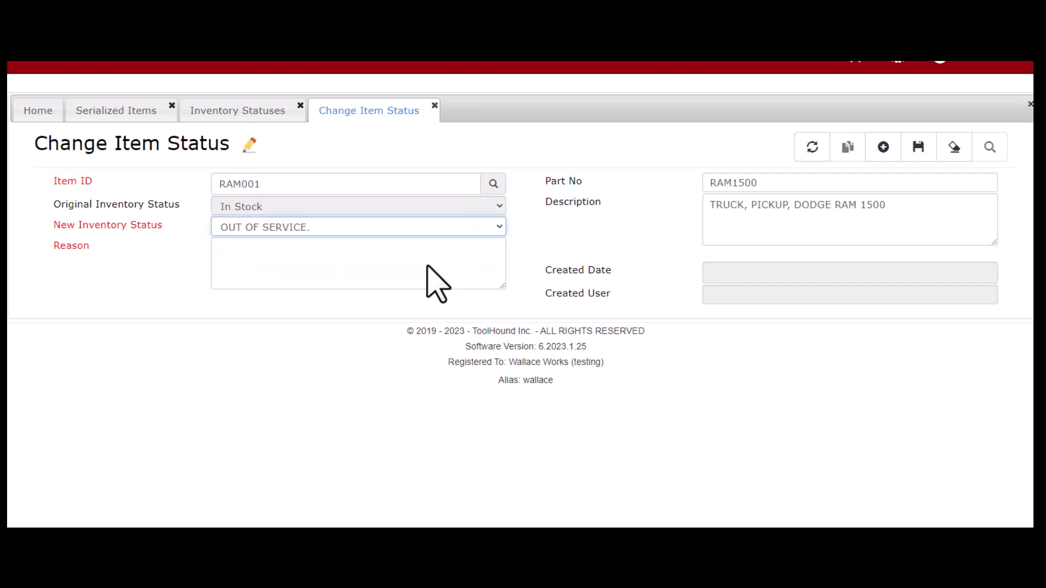
pyautogui.click(431, 266)
pyautogui.write('Recall # 22V767000 -- The high pressure fuel pump (HPFP) may fail, causing an engine stall.')
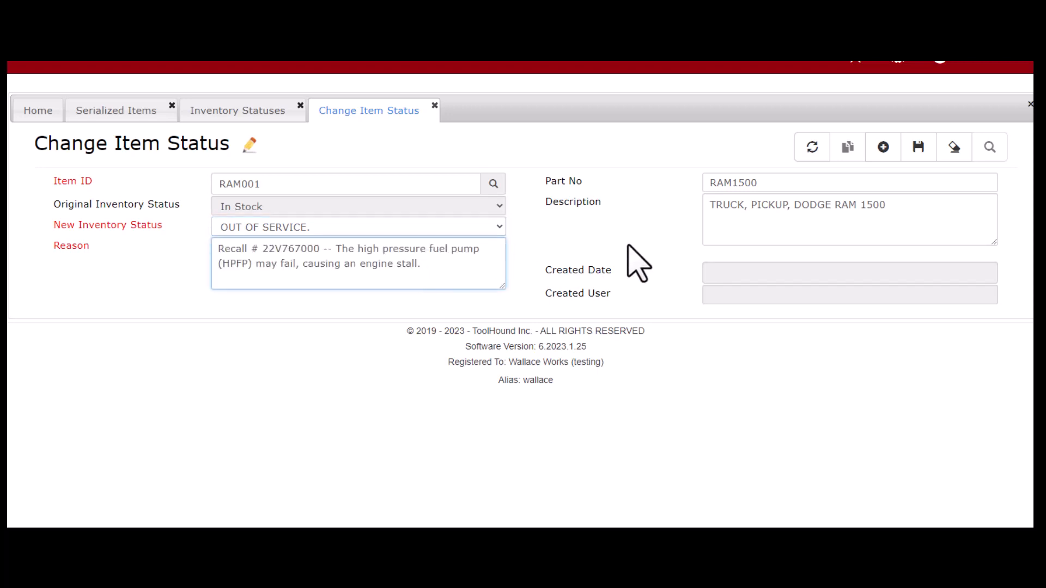
pyautogui.click(923, 154)
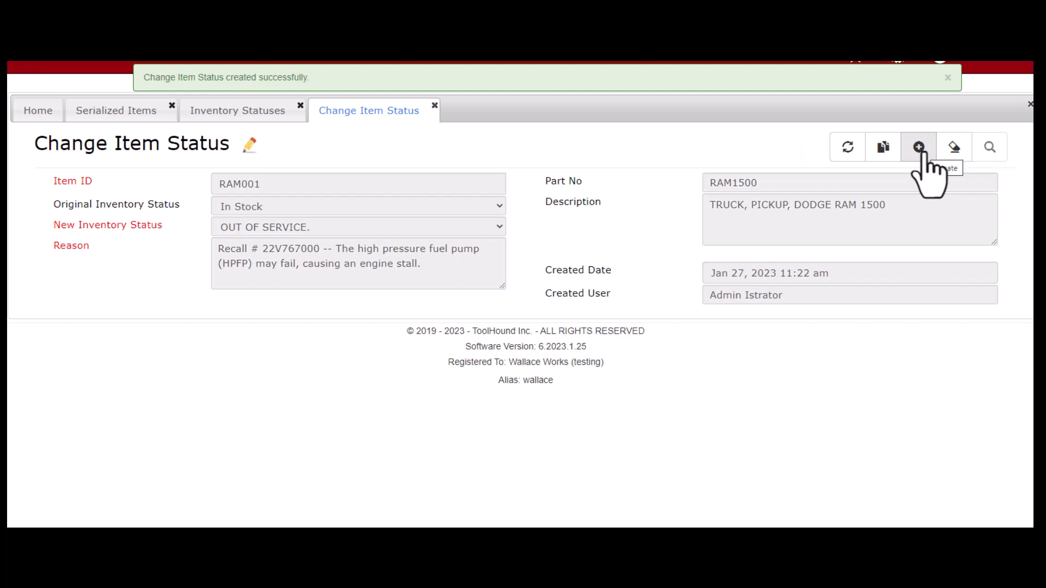
# Refresh the pickup truck's serialized item record, check its transaction history, and return to its saved status change record
pyautogui.click(125, 115)
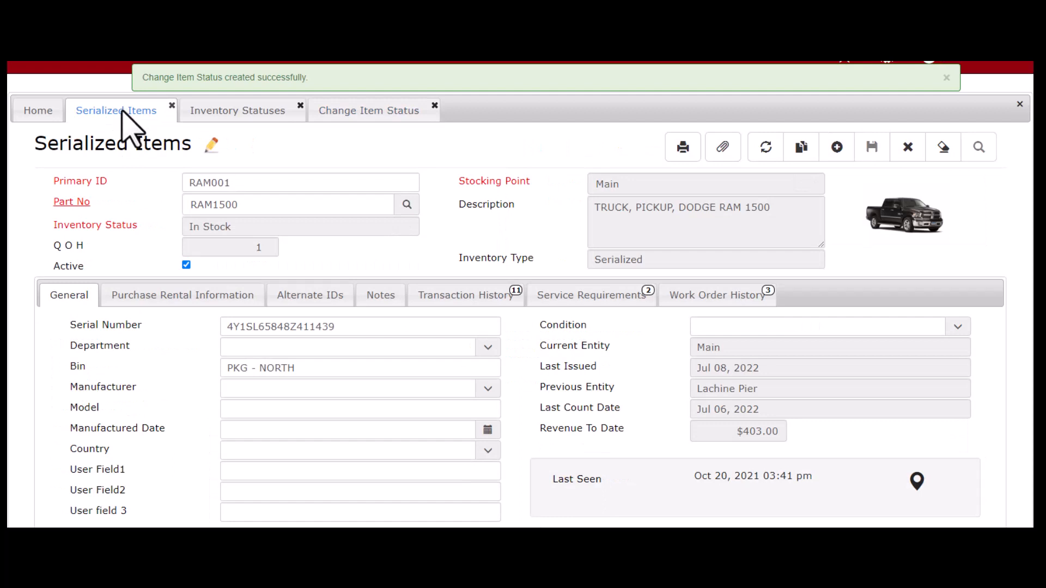
pyautogui.click(766, 147)
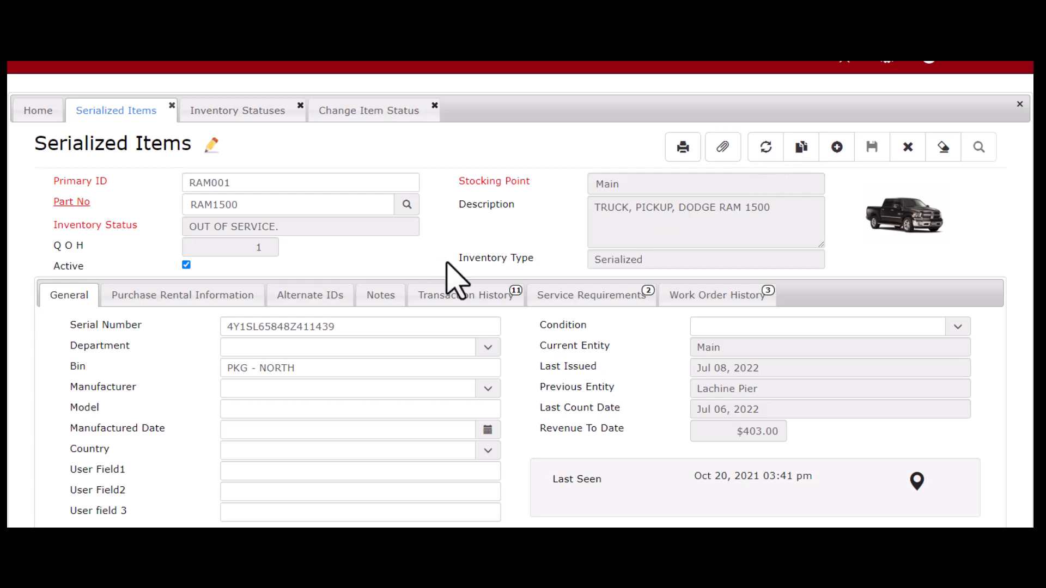
pyautogui.click(472, 297)
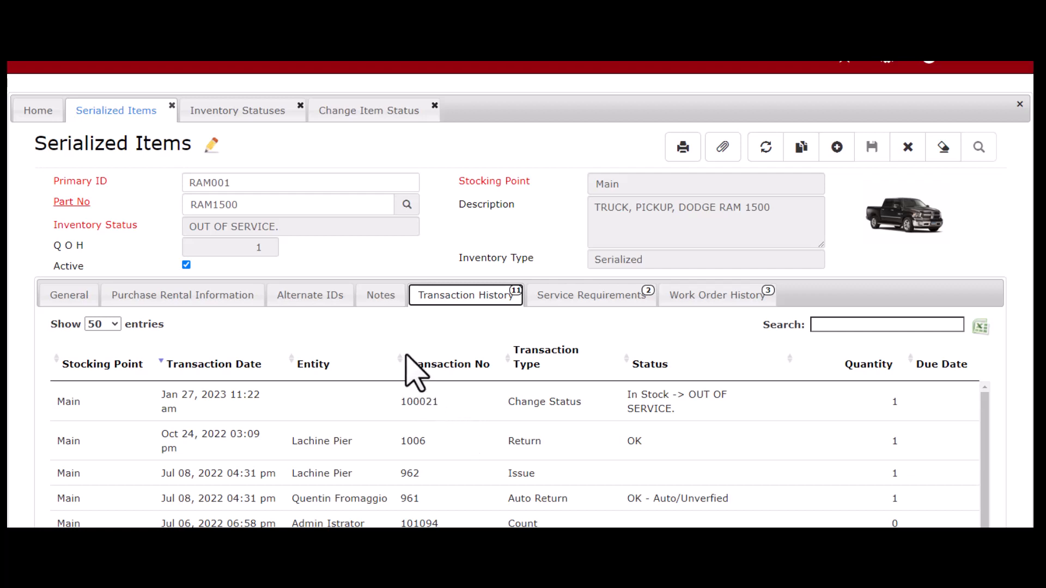
pyautogui.click(324, 117)
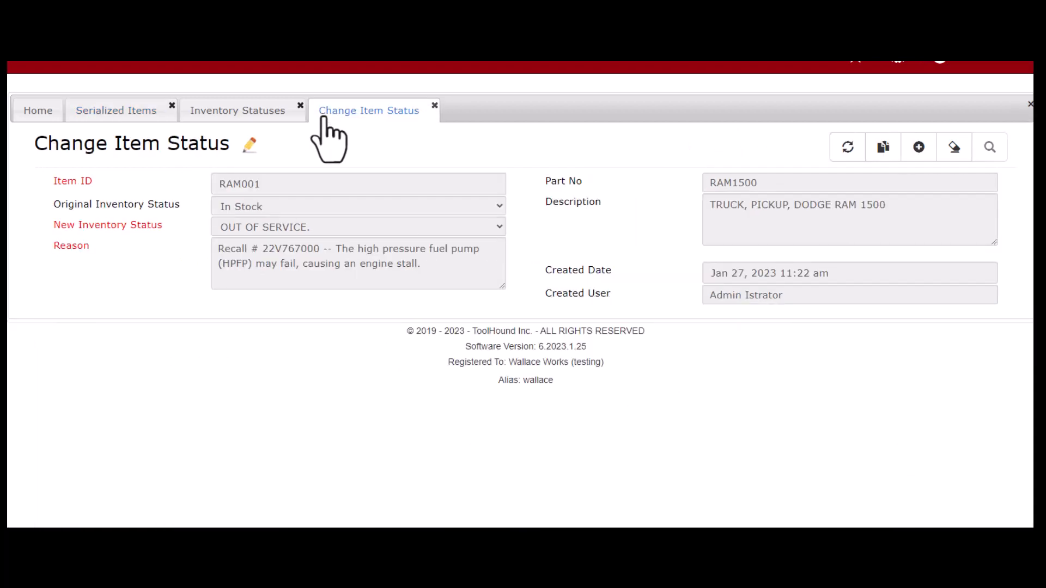
# Start another new item status change record for item RAM001
pyautogui.click(916, 152)
pyautogui.click(319, 186)
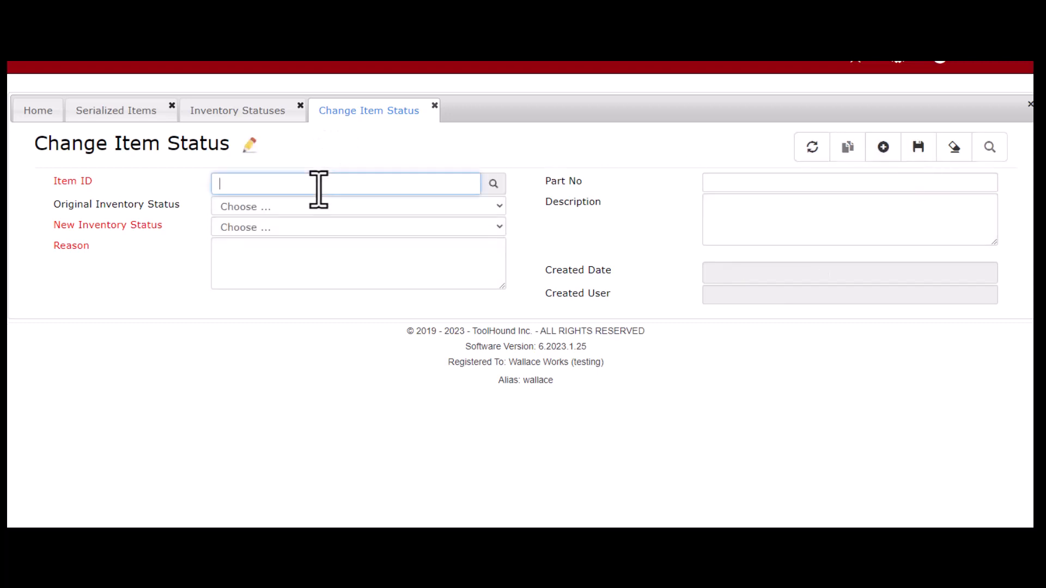
pyautogui.write('ram001')
pyautogui.press('Tab')
# Set the new inventory status to "In Stock" with the reason "Recall work completed." and save the status change
pyautogui.click(497, 227)
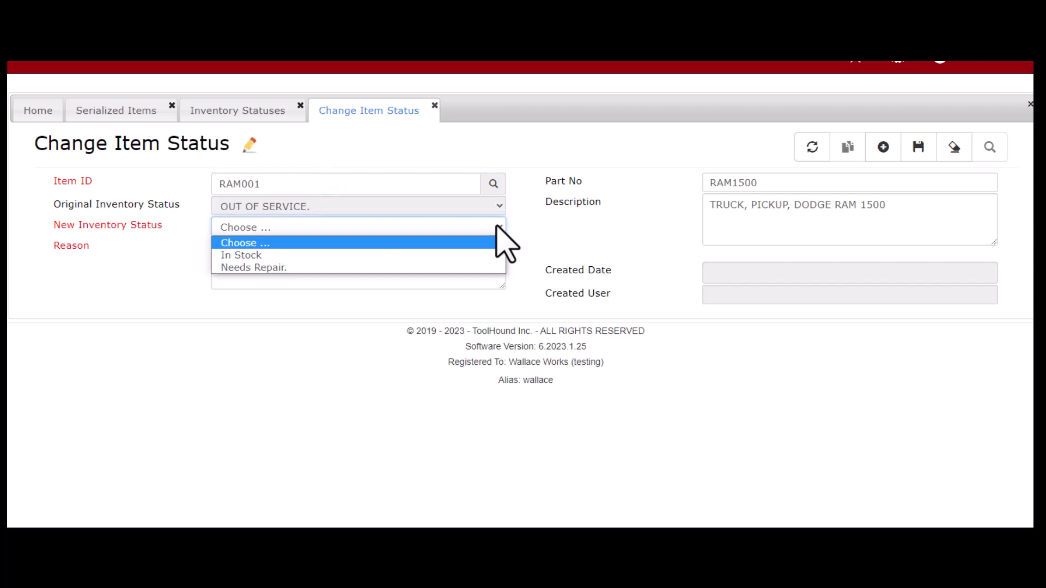
pyautogui.click(430, 255)
pyautogui.click(419, 269)
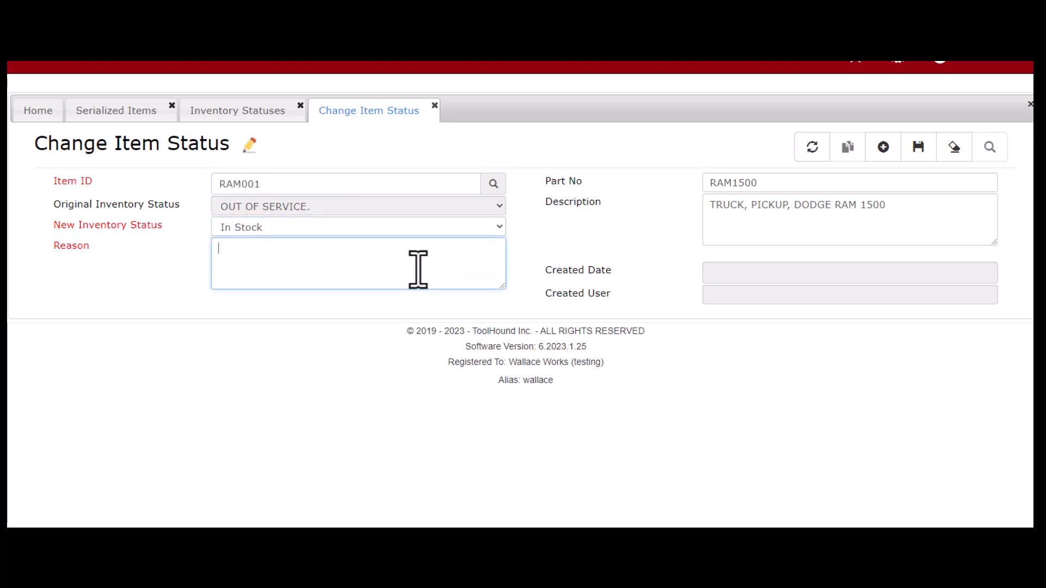
pyautogui.write('Recall work completed.')
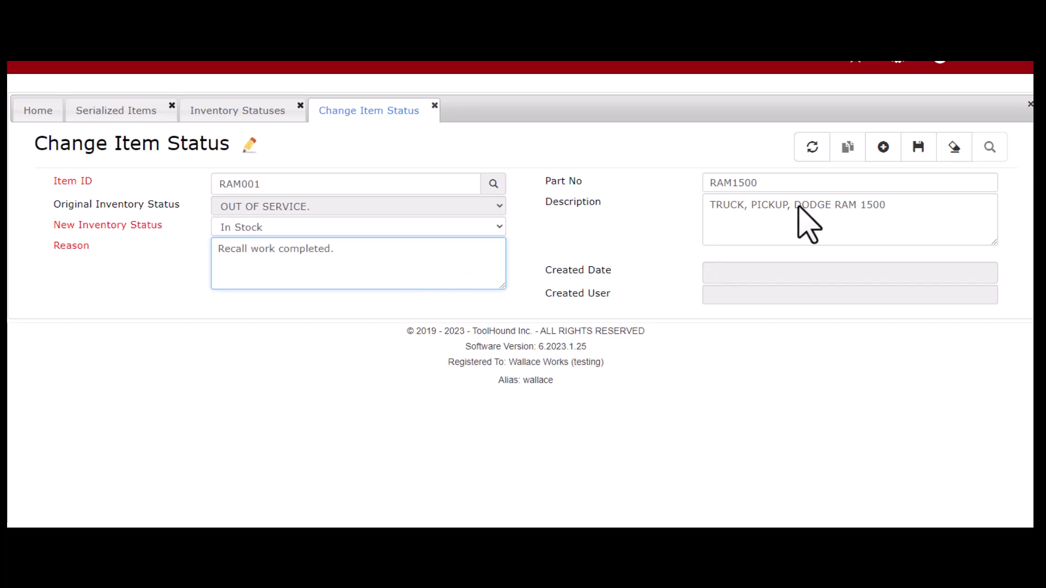
pyautogui.click(919, 148)
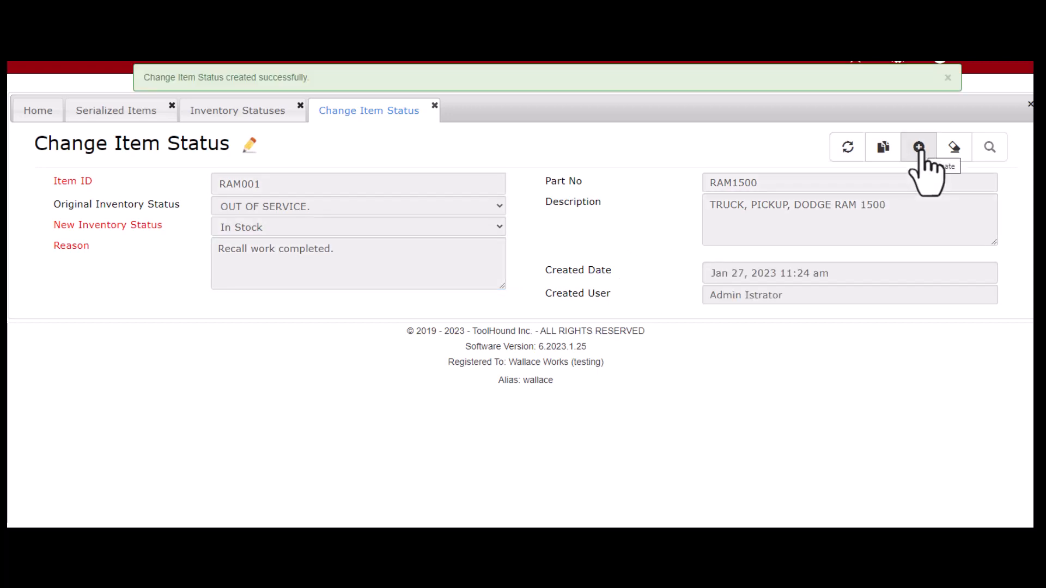
# Return to the pickup truck's serialized item record and refresh it to check its inventory status and transaction history
pyautogui.click(125, 109)
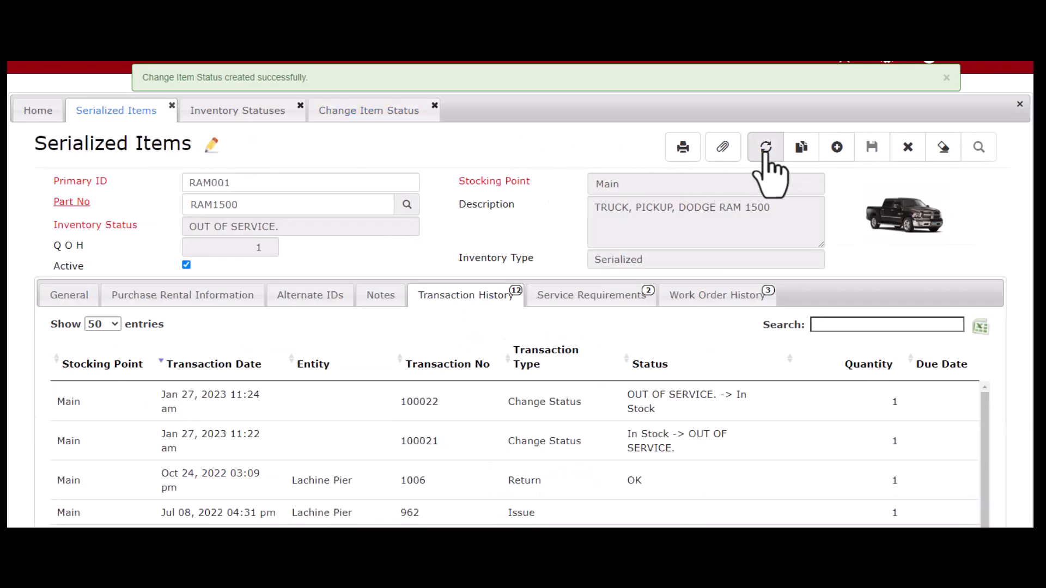
pyautogui.click(766, 149)
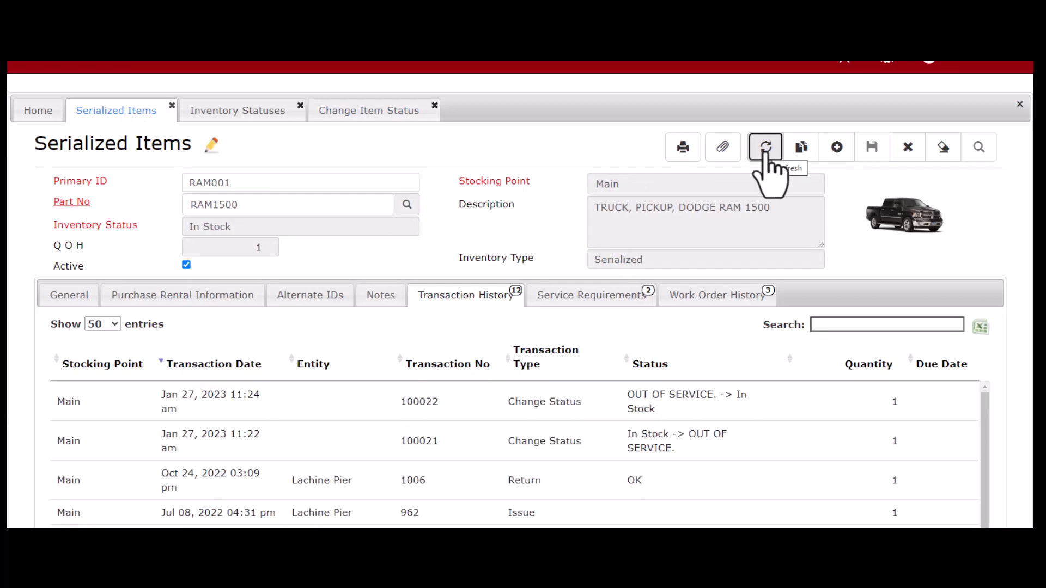